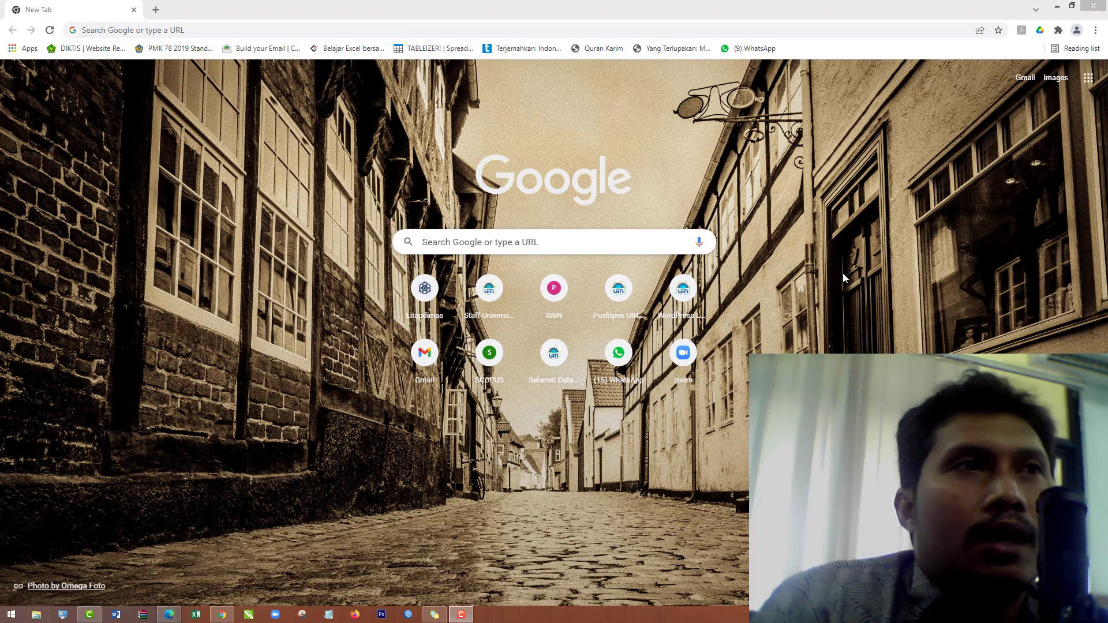
Open siapp.uinjkt.ac.id and log in to Puslitpen with the prefilled e-mail address and password
{"action": "left_click", "coordinate": [194, 33]}
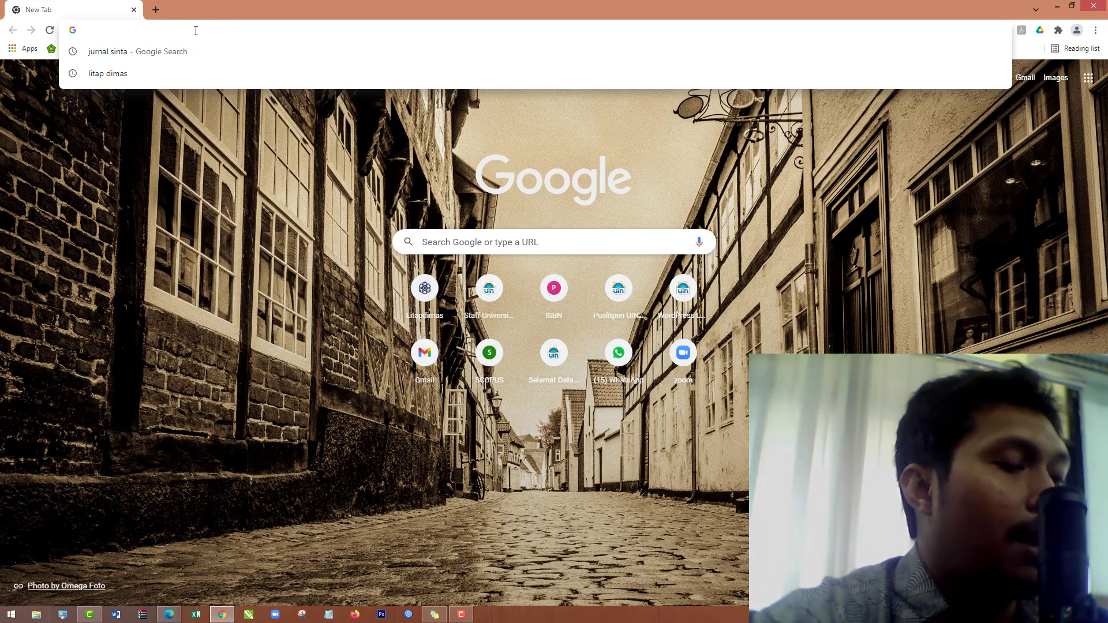
{"action": "type", "text": "siapp.uinjkt.ac.id"}
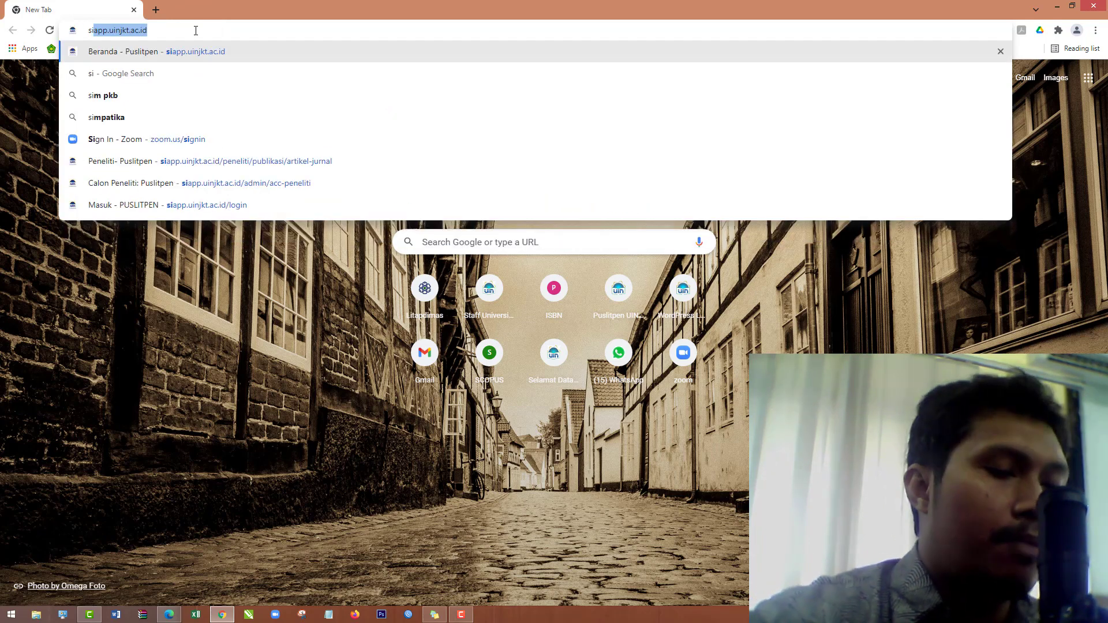
{"action": "key", "text": "Return"}
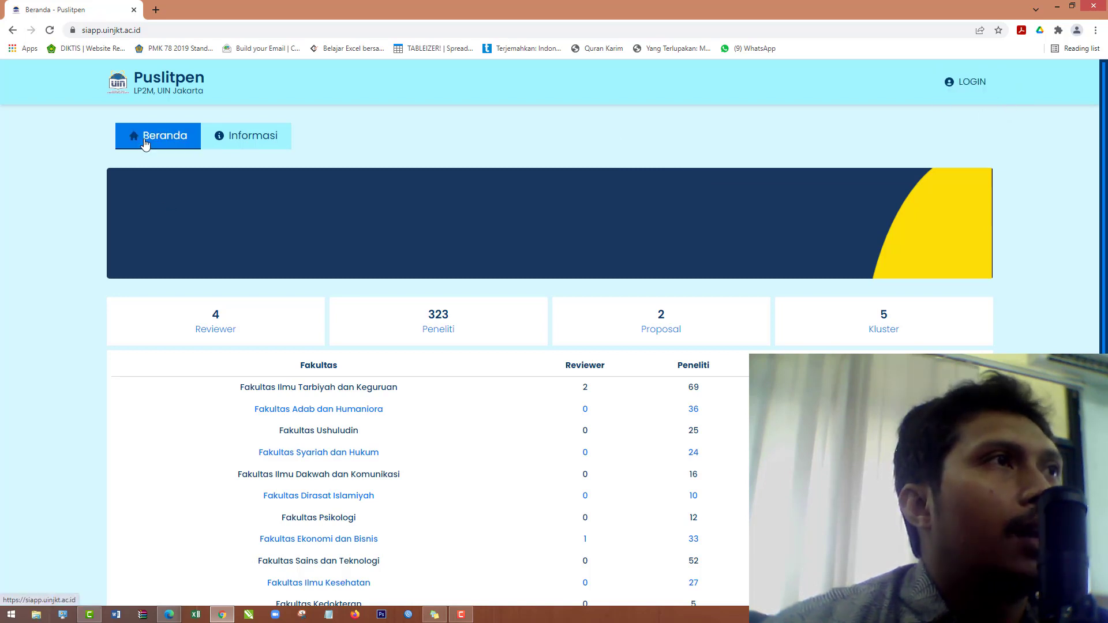
{"action": "left_click", "coordinate": [985, 81]}
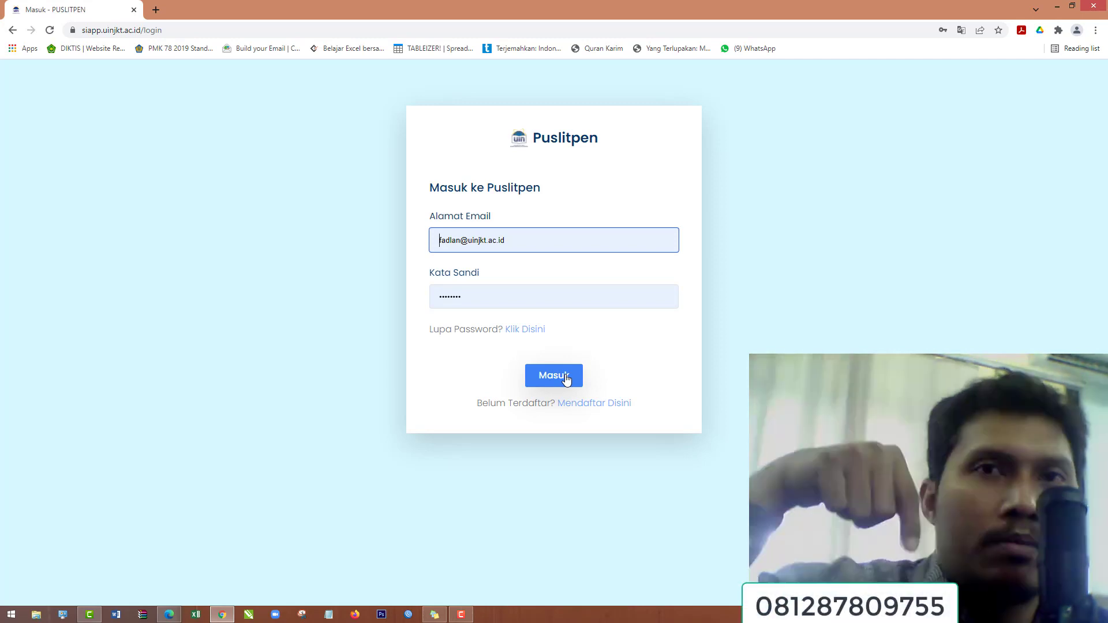
{"action": "left_click", "coordinate": [566, 378]}
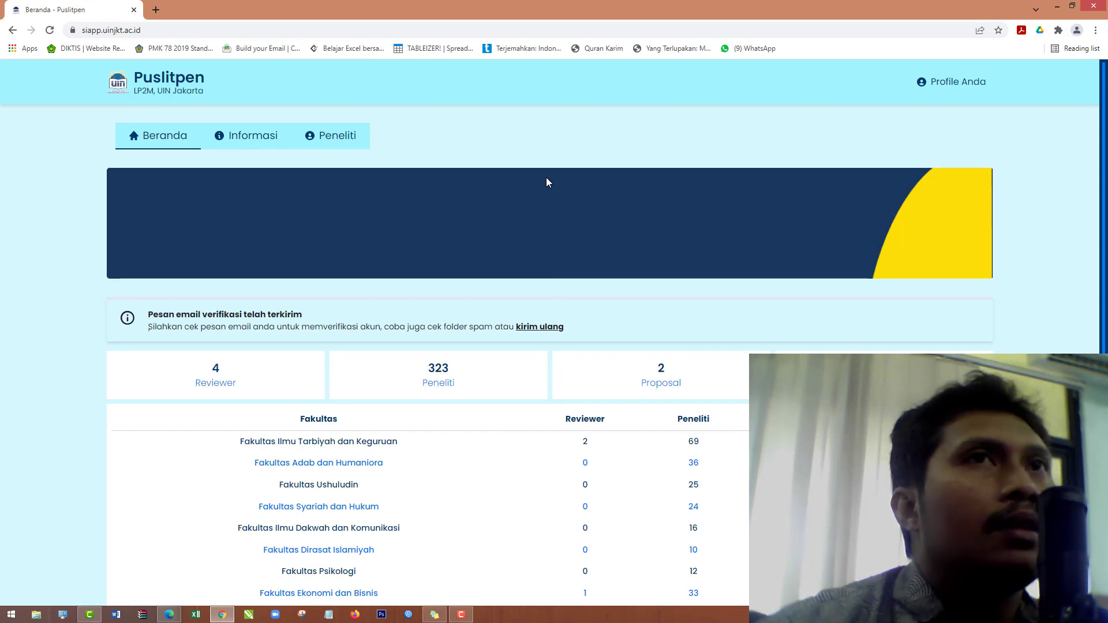
Go to the researcher's (Peneliti) publication list and open the form for adding a journal article
{"action": "scroll", "coordinate": [635, 179], "scroll_direction": "down", "scroll_amount": 3}
{"action": "scroll", "coordinate": [518, 188], "scroll_direction": "up", "scroll_amount": 3}
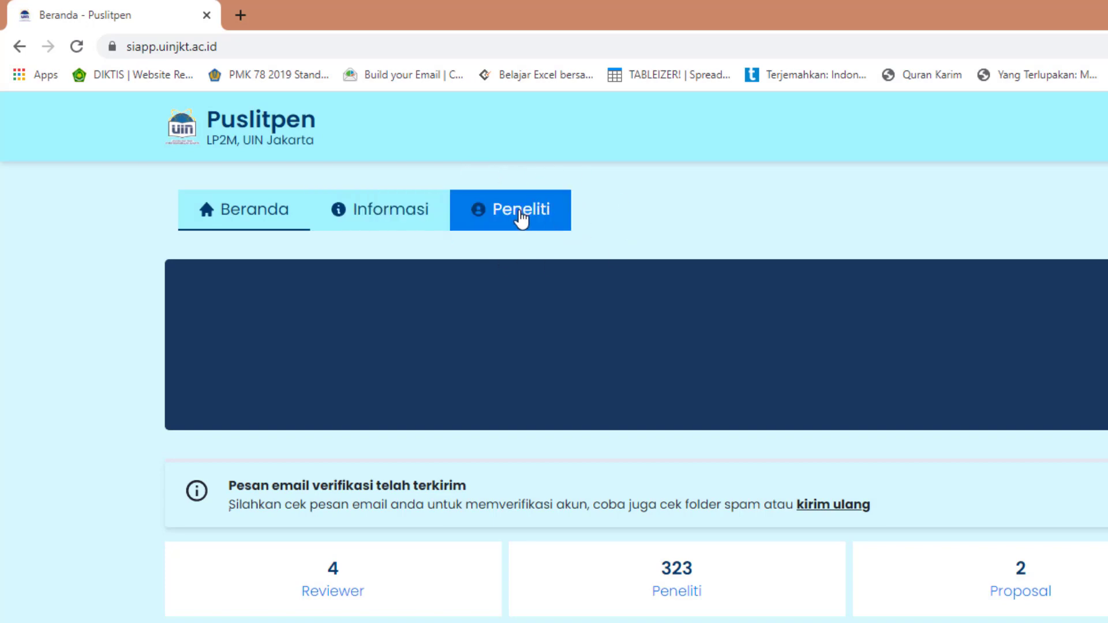
{"action": "left_click", "coordinate": [531, 209]}
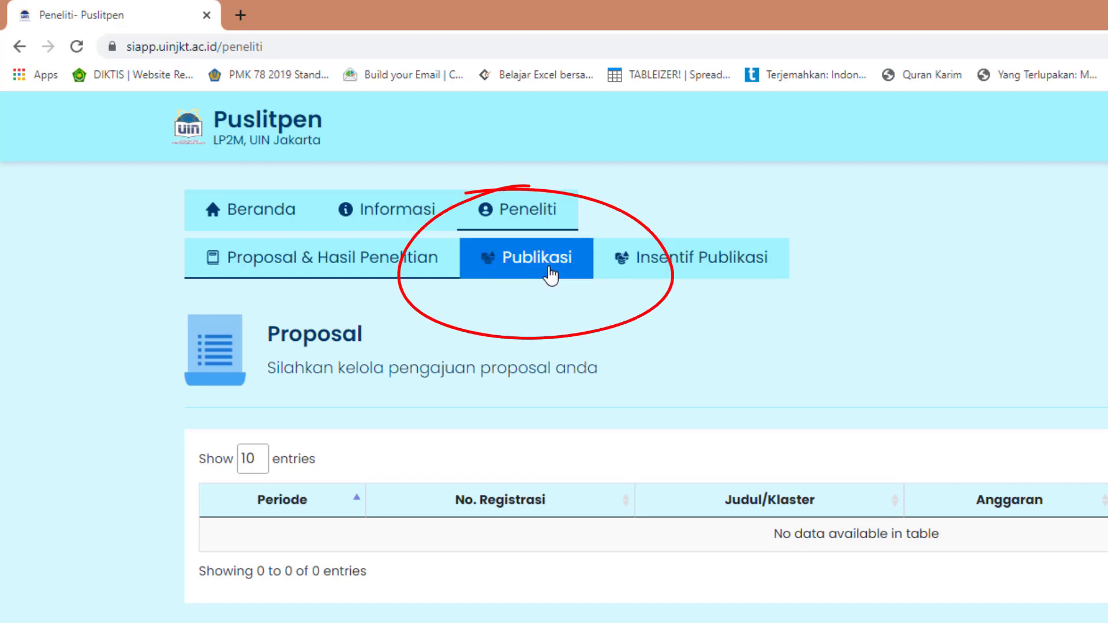
{"action": "left_click", "coordinate": [546, 269]}
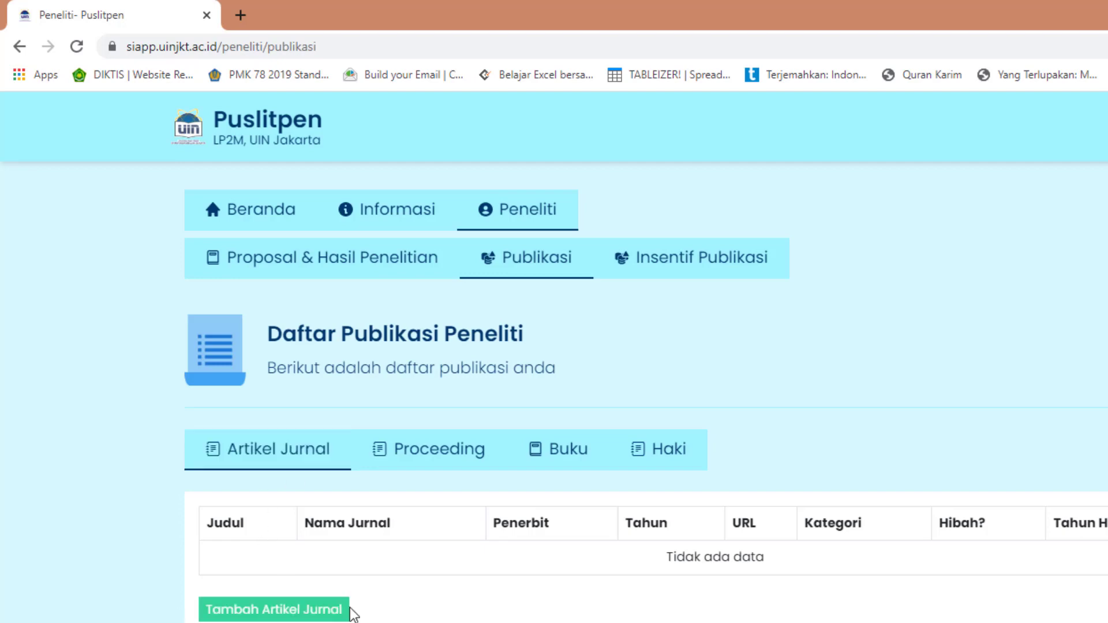
{"action": "left_click", "coordinate": [239, 615]}
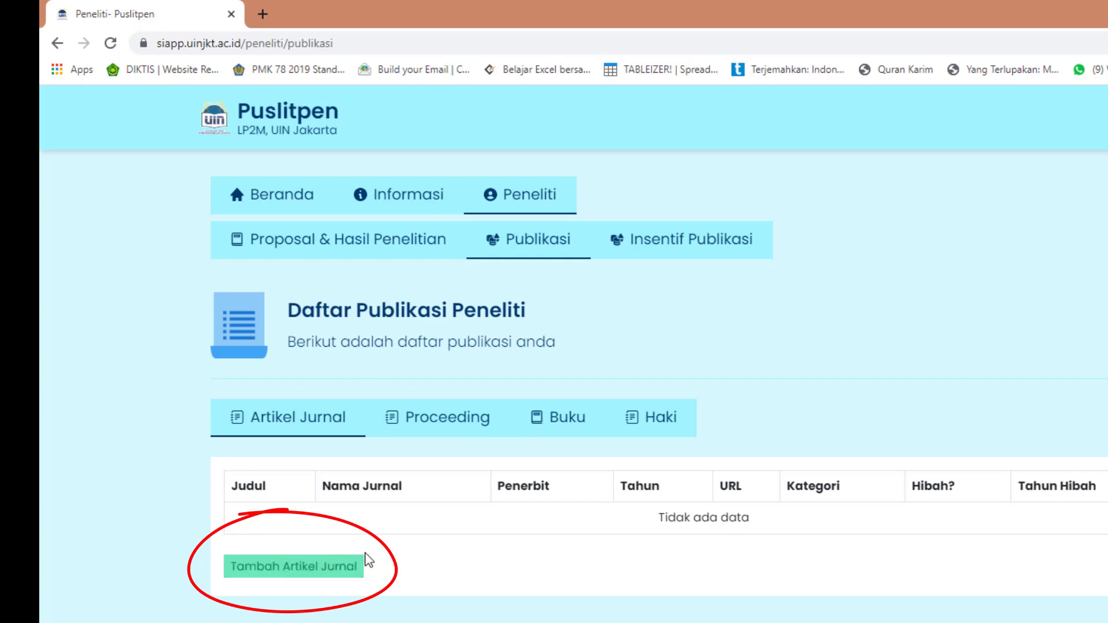
{"action": "left_click", "coordinate": [287, 569]}
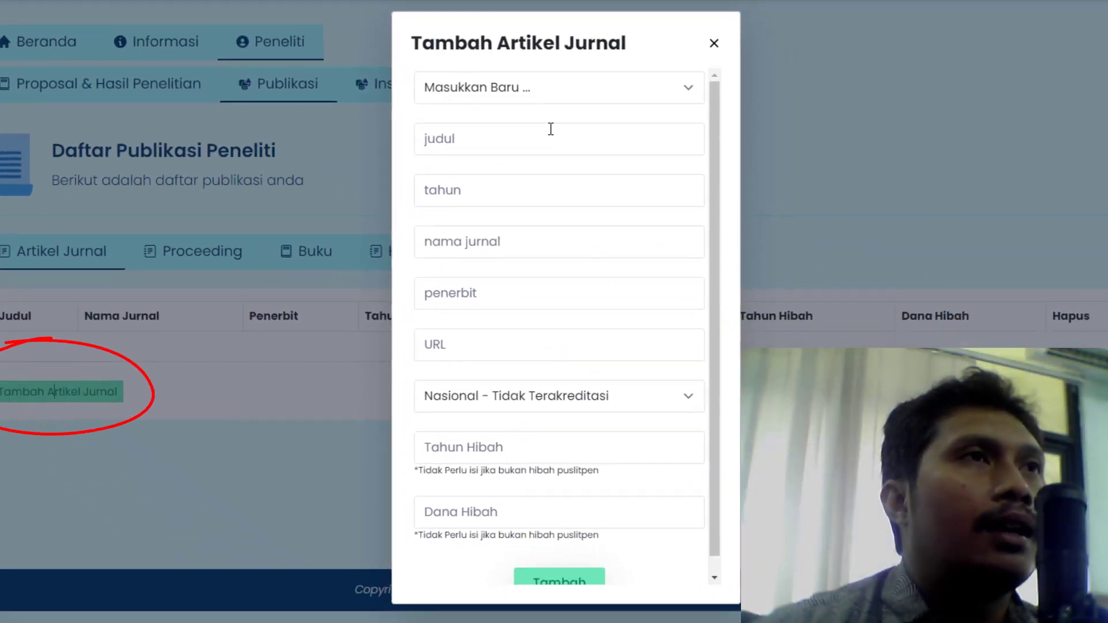
Set the title of the new journal article to "gimana cara mendapatkan kamu"
{"action": "left_click", "coordinate": [797, 244]}
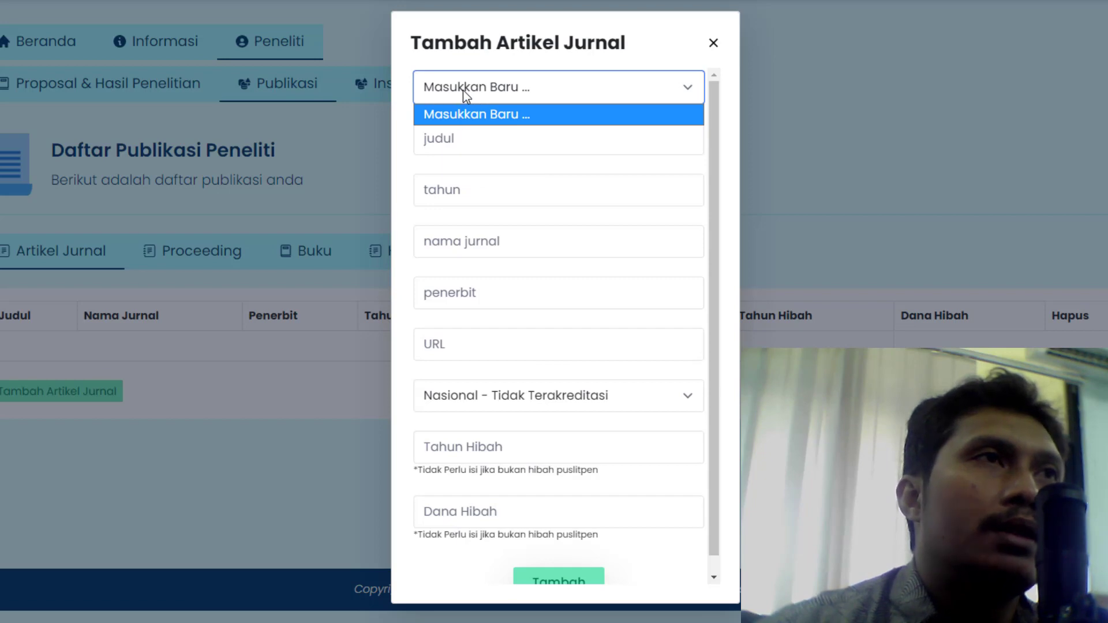
{"action": "left_click", "coordinate": [425, 137]}
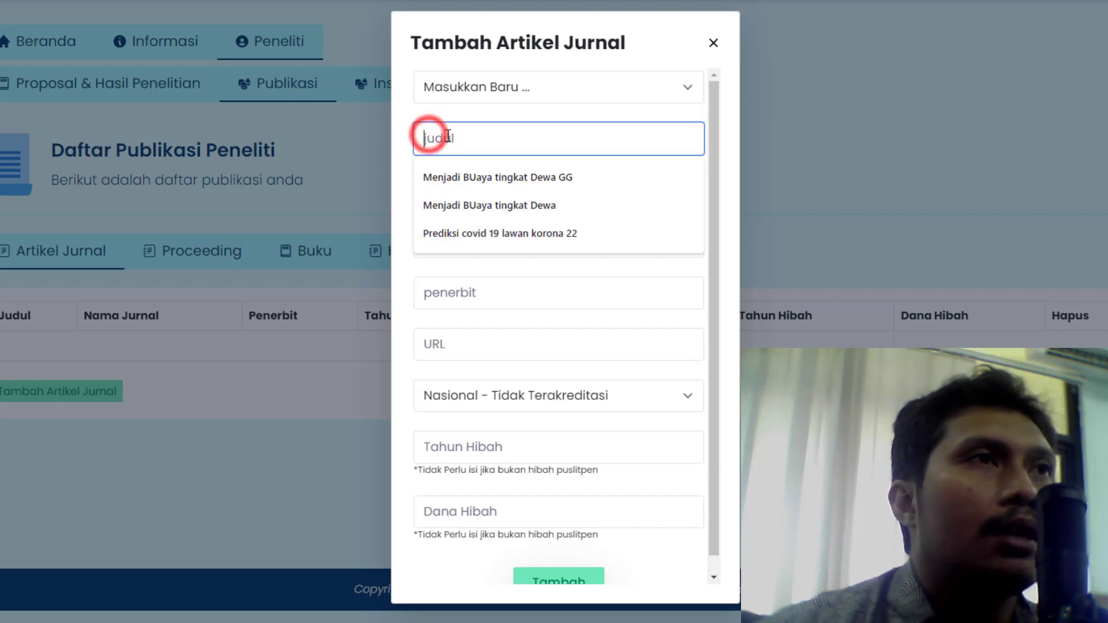
{"action": "left_click", "coordinate": [461, 230]}
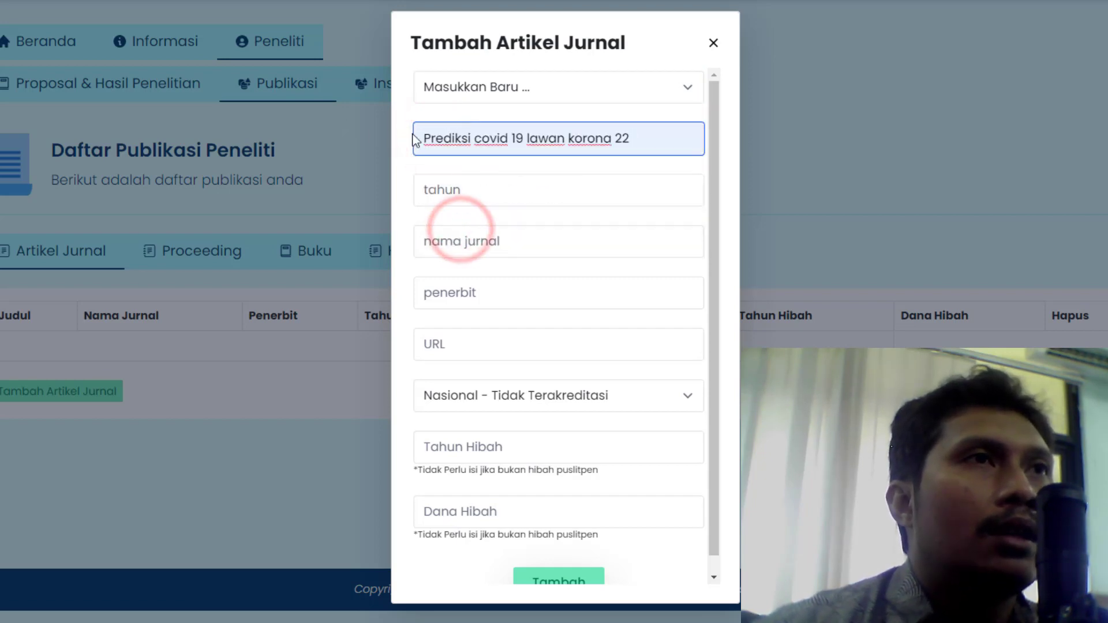
{"action": "triple_click", "coordinate": [639, 138]}
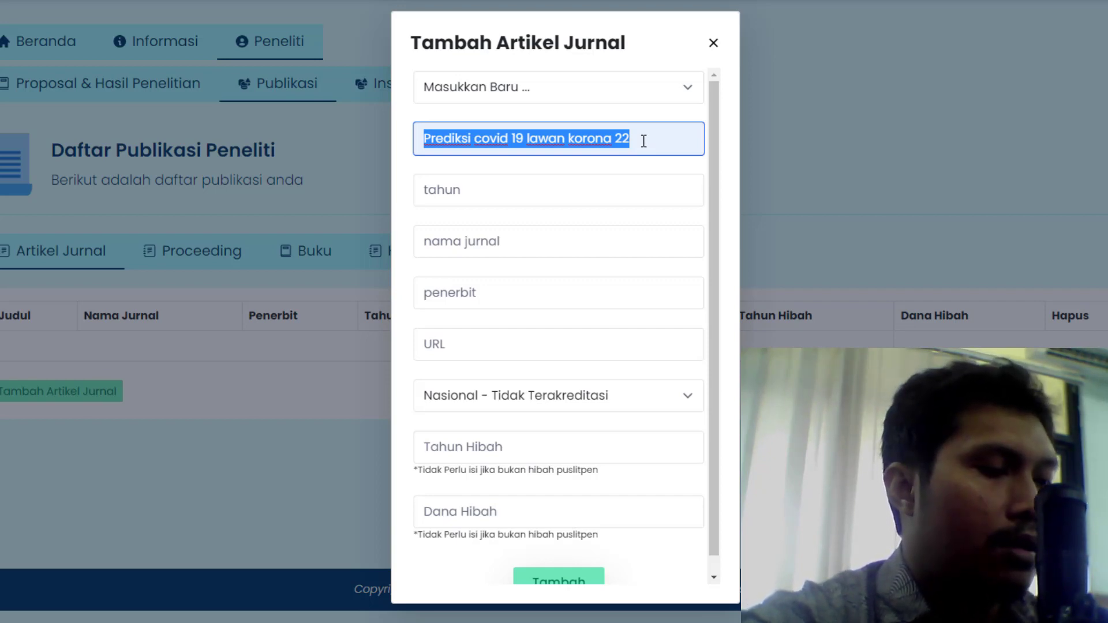
{"action": "type", "text": "gimana car"}
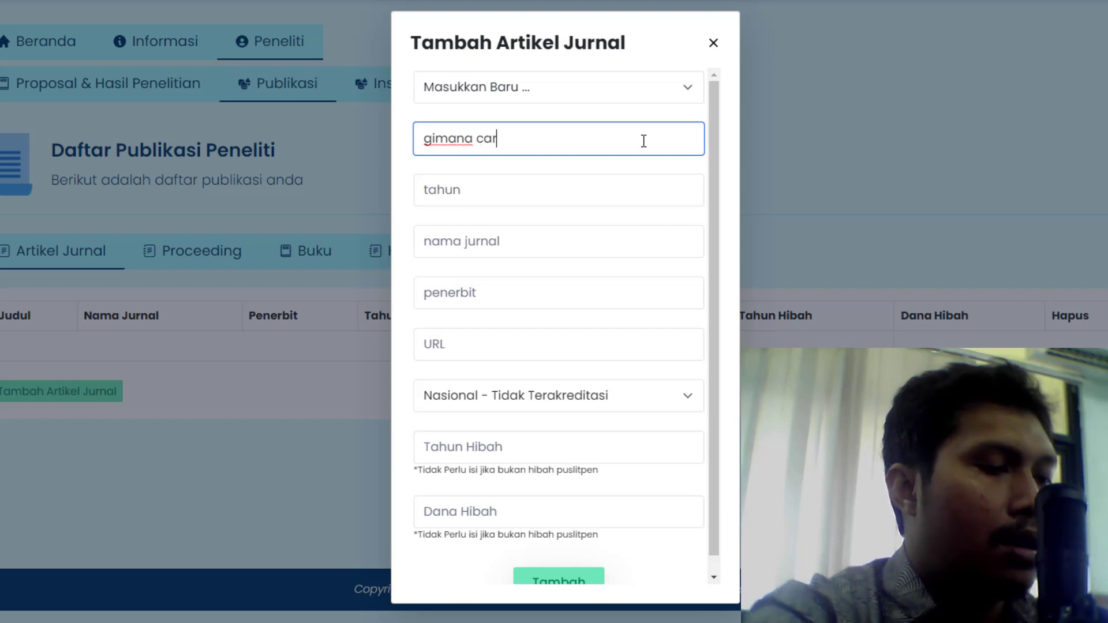
{"action": "type", "text": "a menda"}
{"action": "type", "text": "p"}
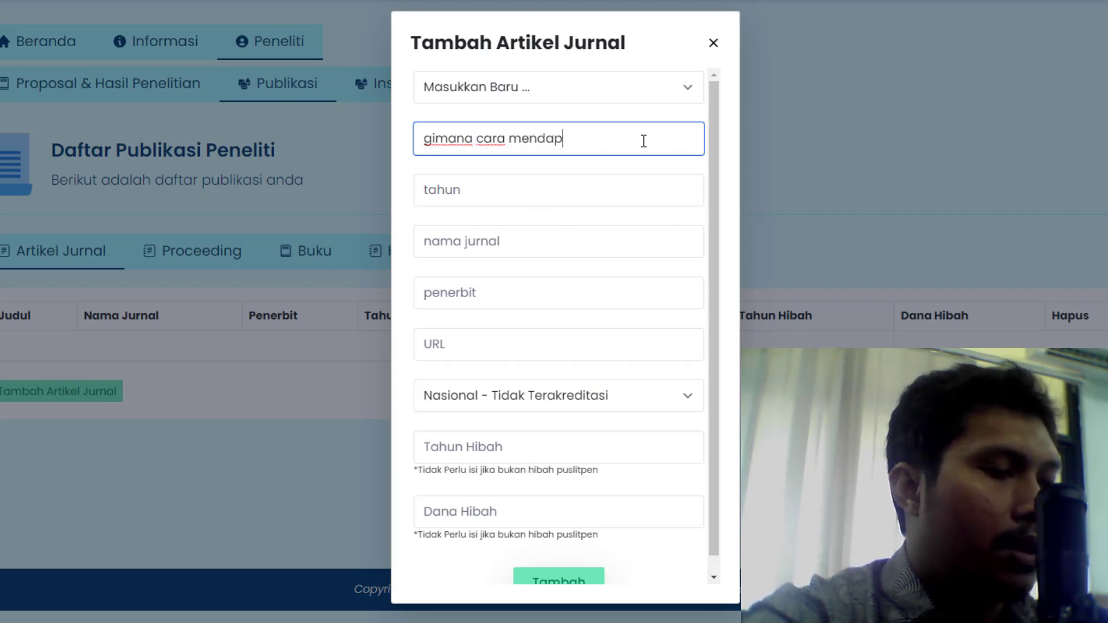
{"action": "type", "text": "atkan kamu"}
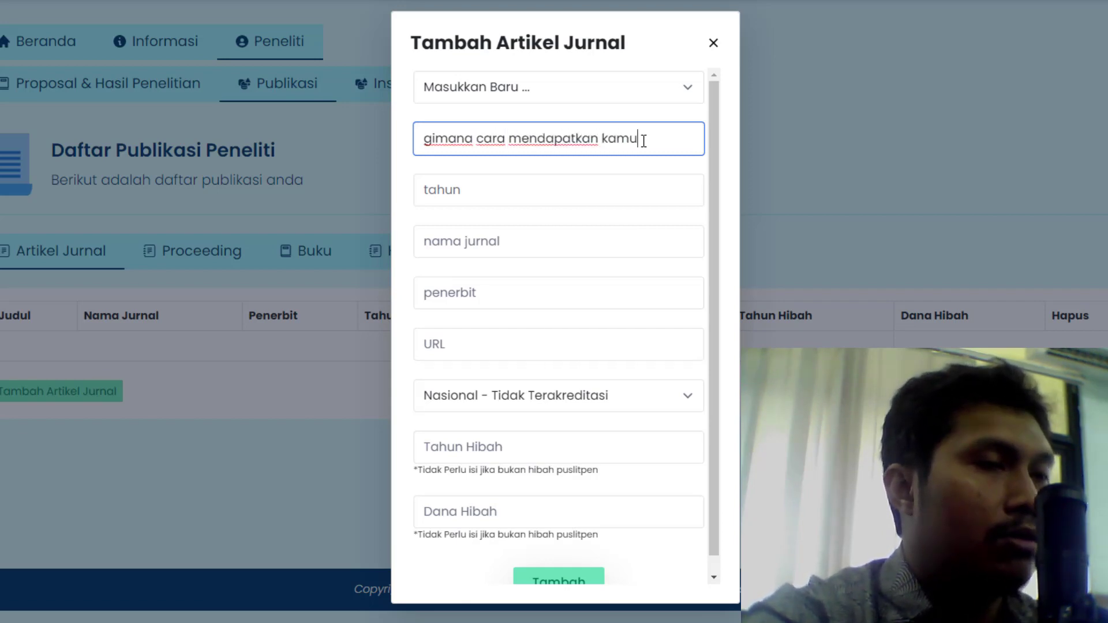
Set the article's publication year to 2022 and its grant year (Tahun Hibah) to 2020
{"action": "left_click", "coordinate": [569, 179]}
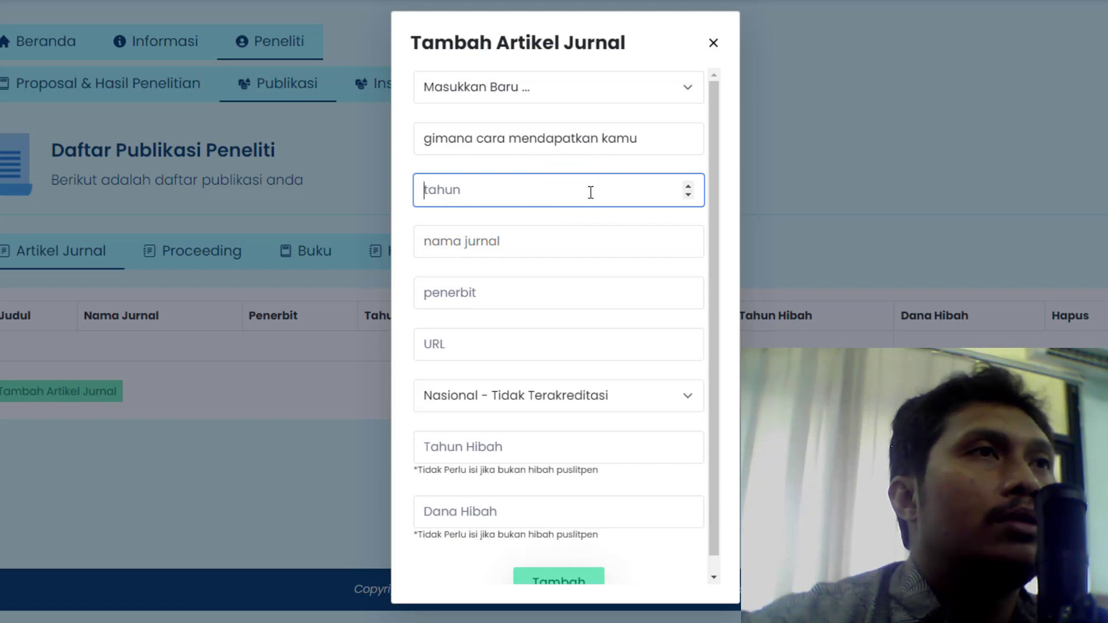
{"action": "left_click", "coordinate": [646, 138]}
{"action": "left_click", "coordinate": [465, 189]}
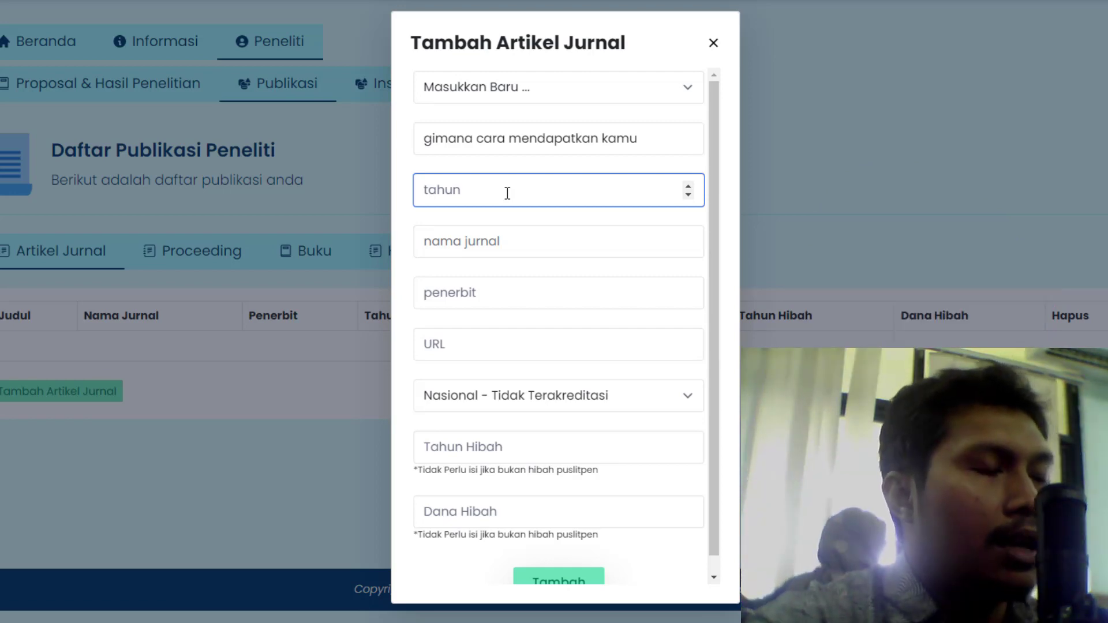
{"action": "type", "text": "2"}
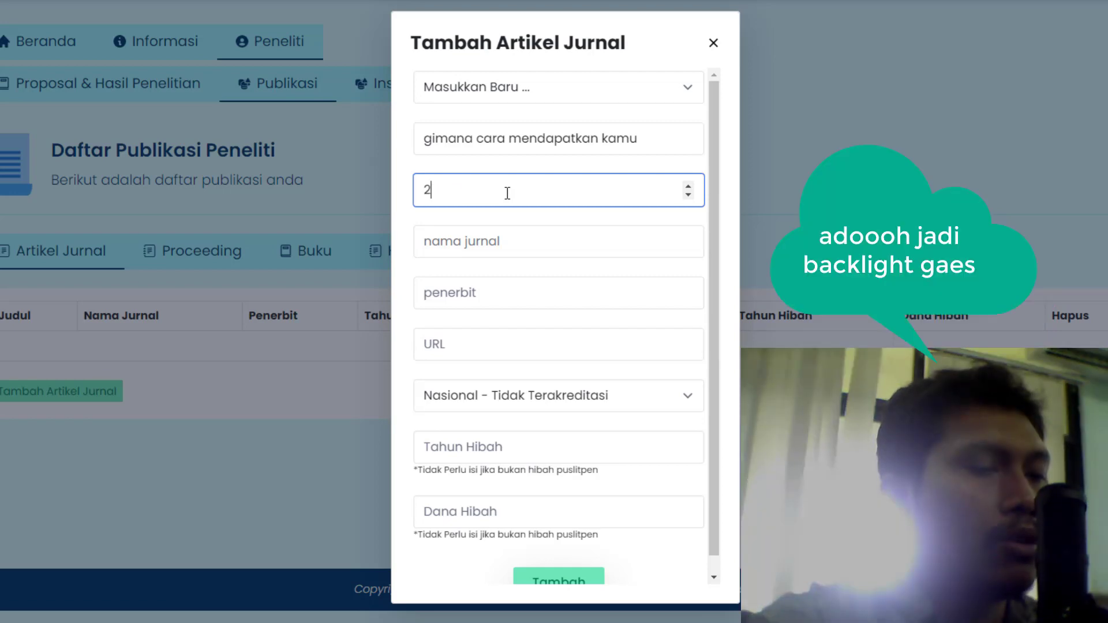
{"action": "type", "text": "022"}
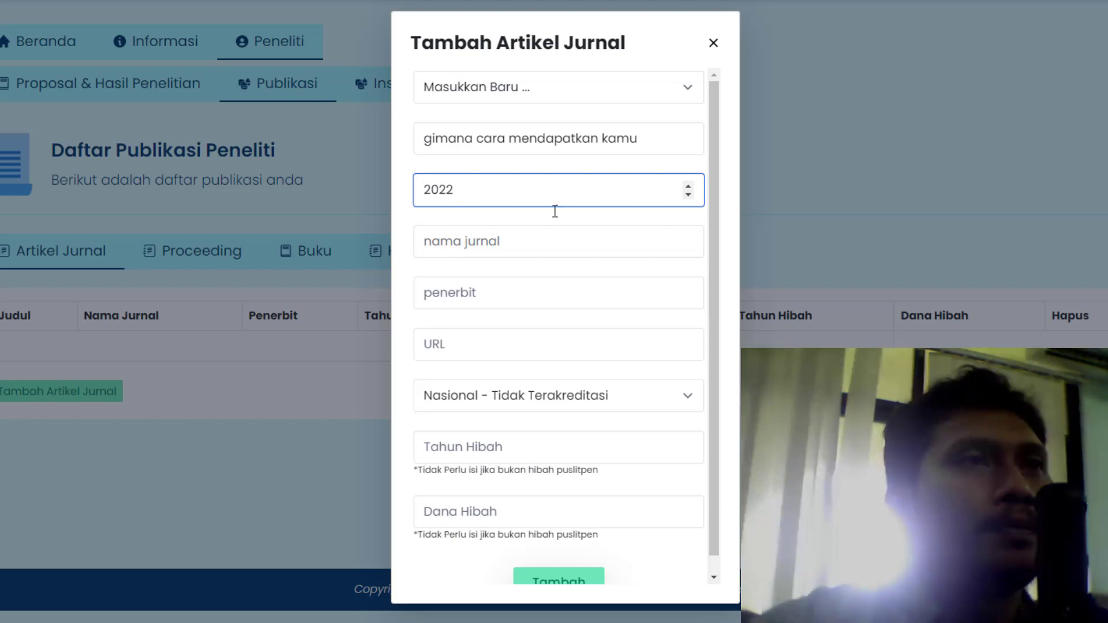
{"action": "left_click", "coordinate": [459, 450]}
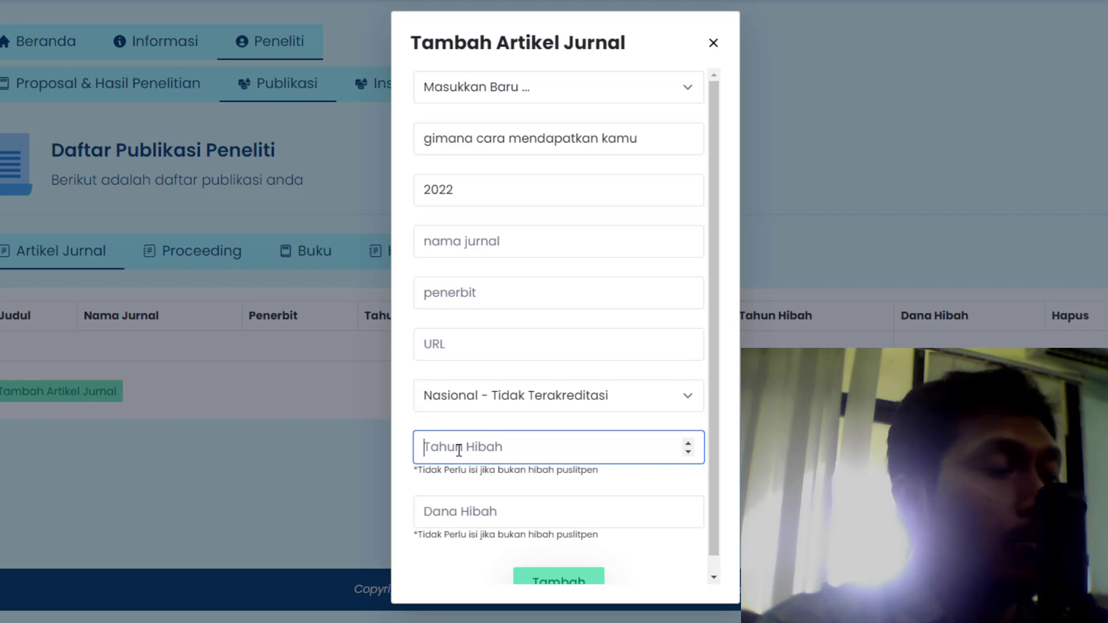
{"action": "type", "text": "2020"}
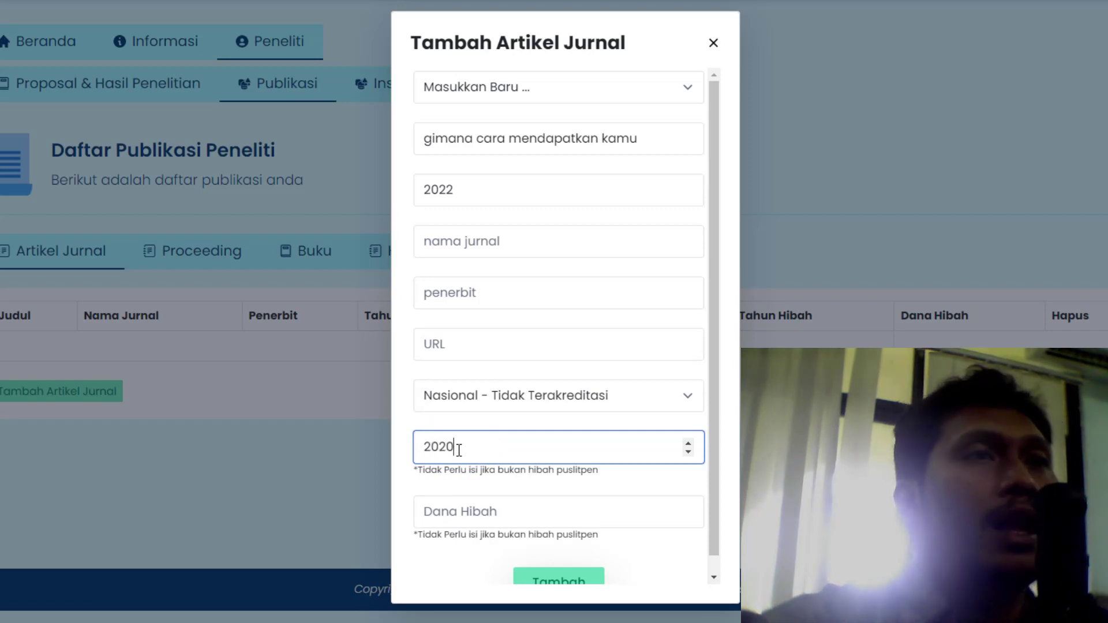
Fill in the journal name Khalqi, the publisher Asyraf and the previously used Google search link for "jurnal sinta" as the URL
{"action": "left_click", "coordinate": [468, 241]}
{"action": "left_click", "coordinate": [461, 302]}
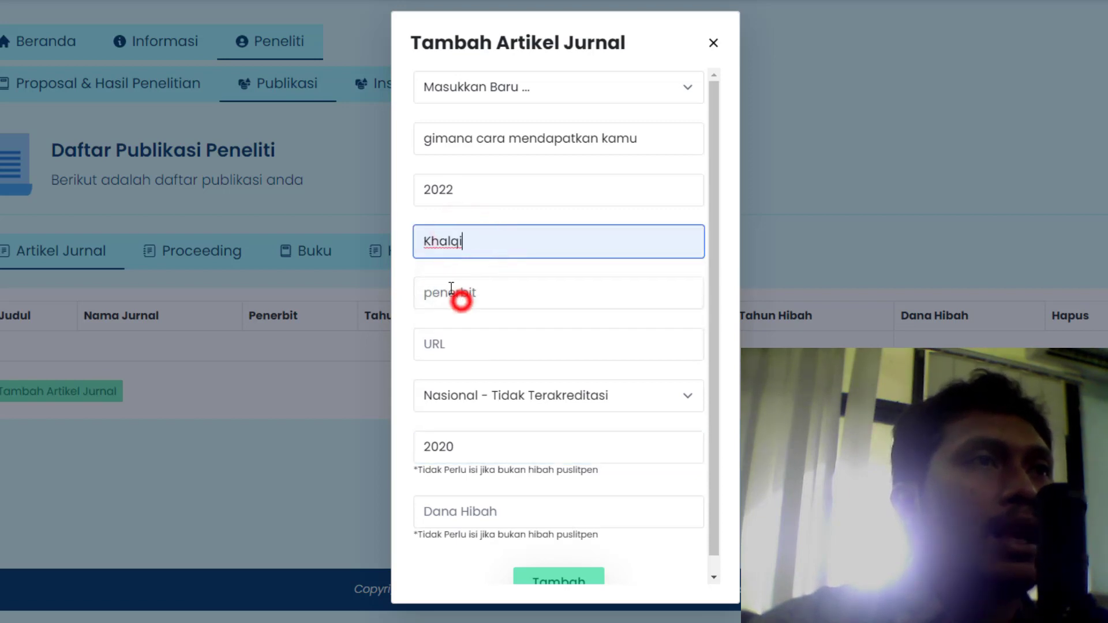
{"action": "left_click", "coordinate": [460, 293]}
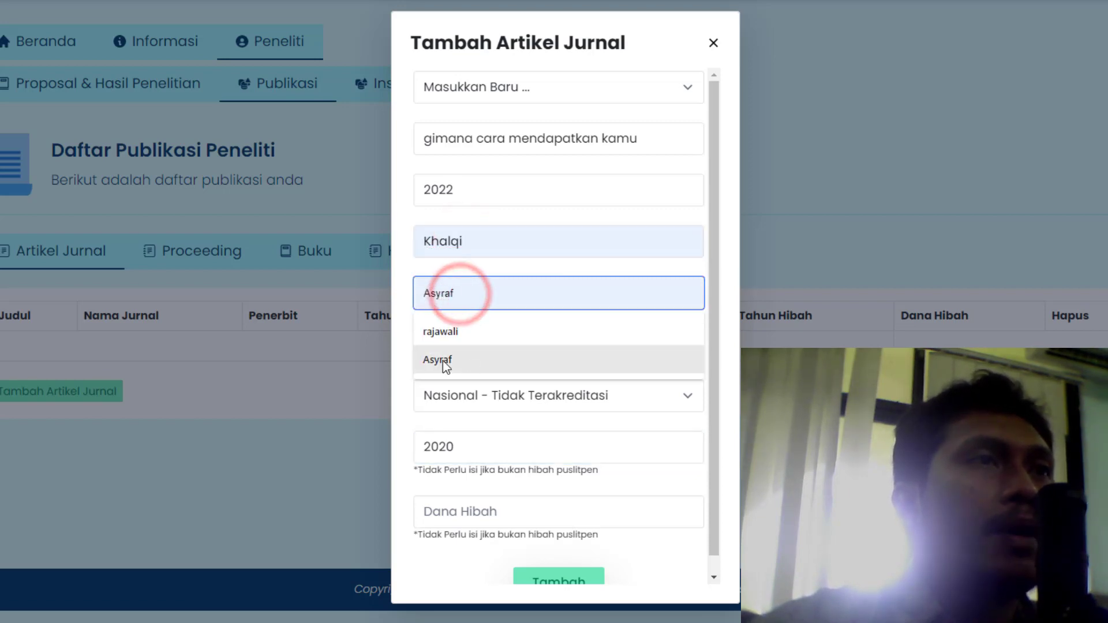
{"action": "left_click", "coordinate": [443, 360]}
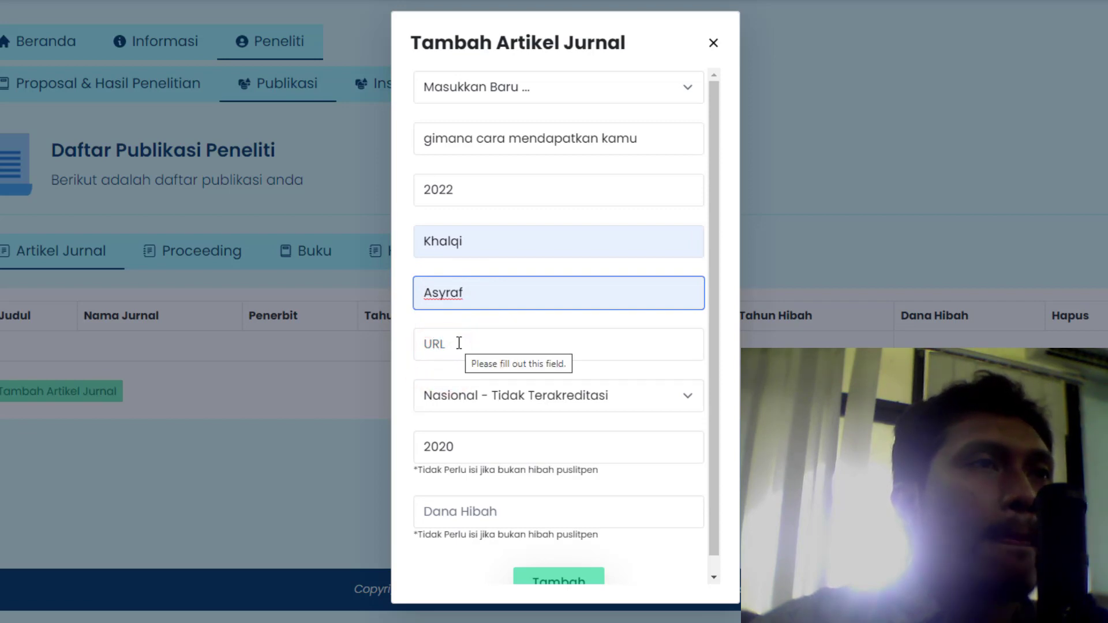
{"action": "left_click", "coordinate": [459, 343]}
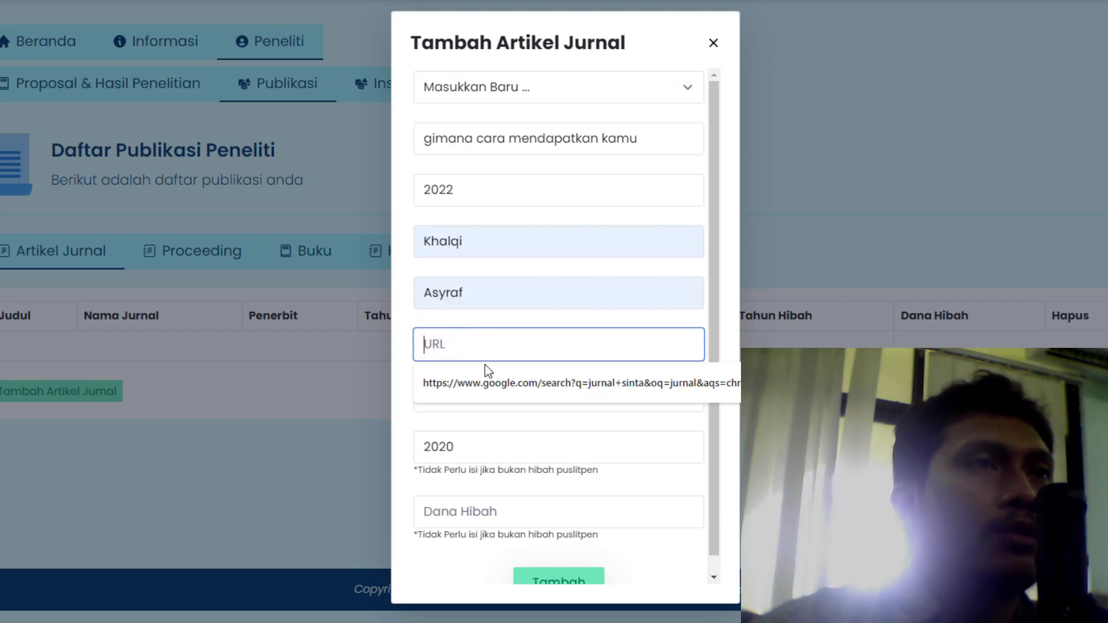
{"action": "left_click", "coordinate": [458, 377]}
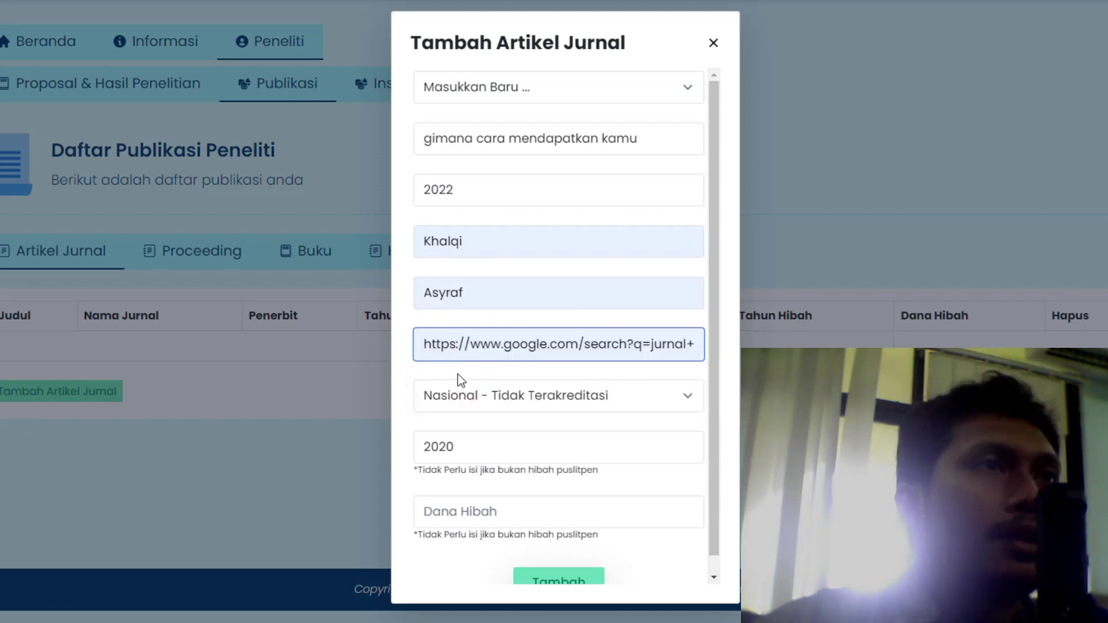
Set the journal article's category to "Nasional - Sinta 1"
{"action": "left_click", "coordinate": [456, 400]}
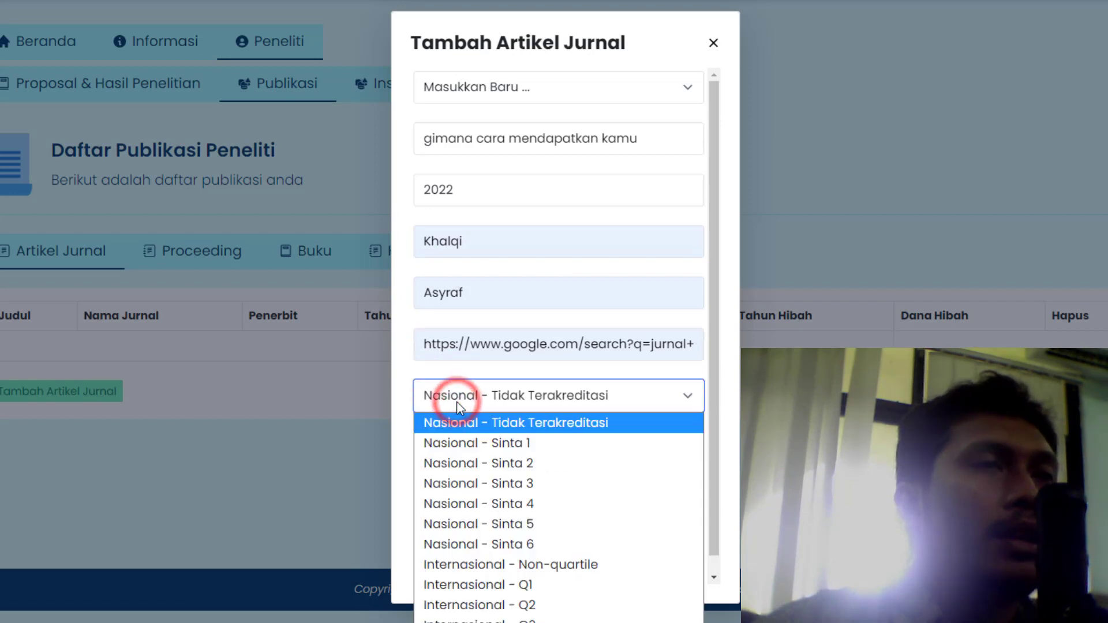
{"action": "left_click", "coordinate": [456, 401]}
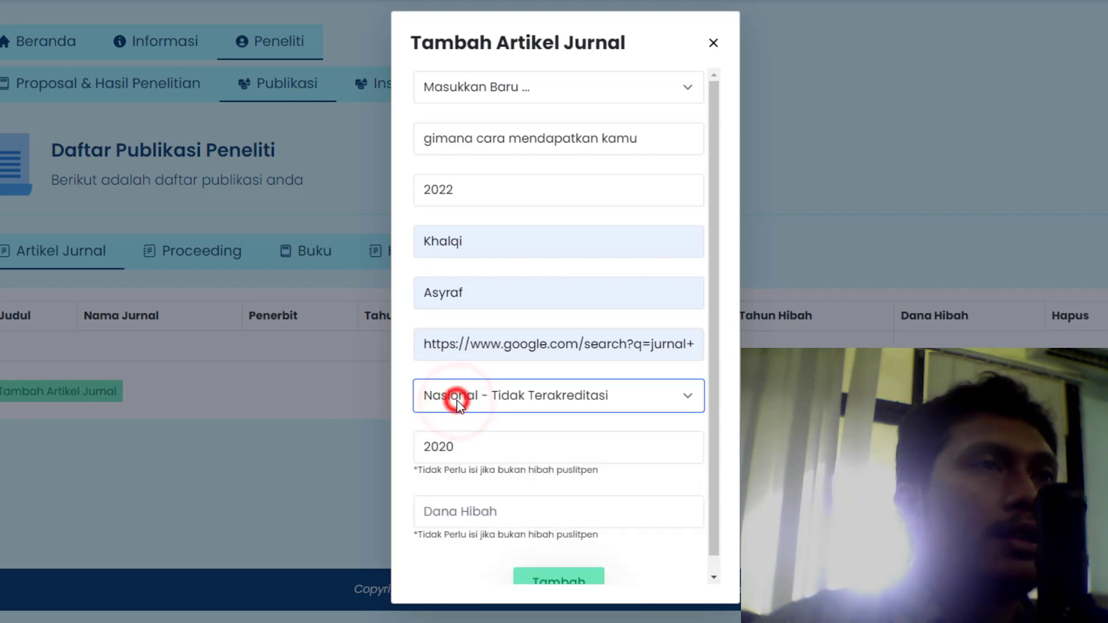
{"action": "left_click", "coordinate": [533, 396]}
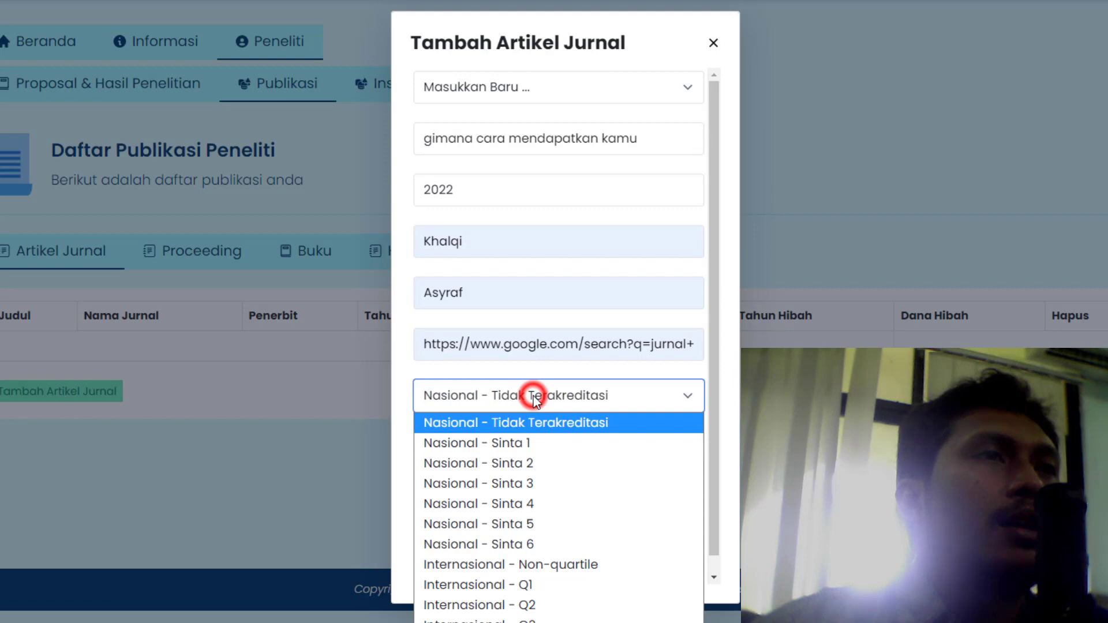
{"action": "left_click", "coordinate": [497, 449]}
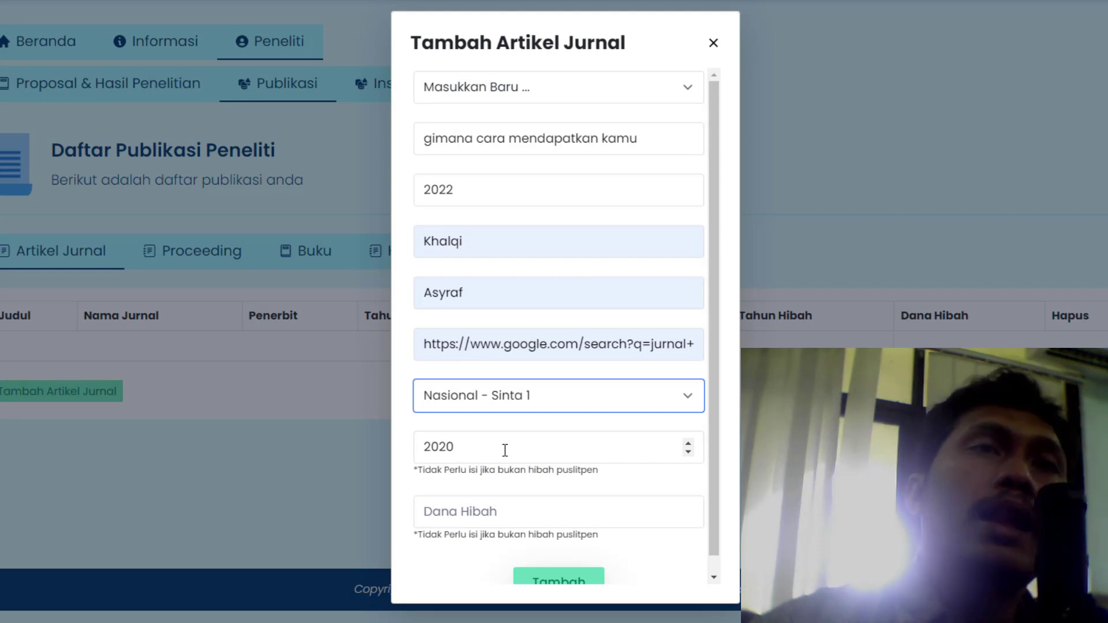
Examine the note below the grant year about when it may be left empty, and highlight the entered grant year
{"action": "scroll", "coordinate": [611, 461], "scroll_direction": "down", "scroll_amount": 1}
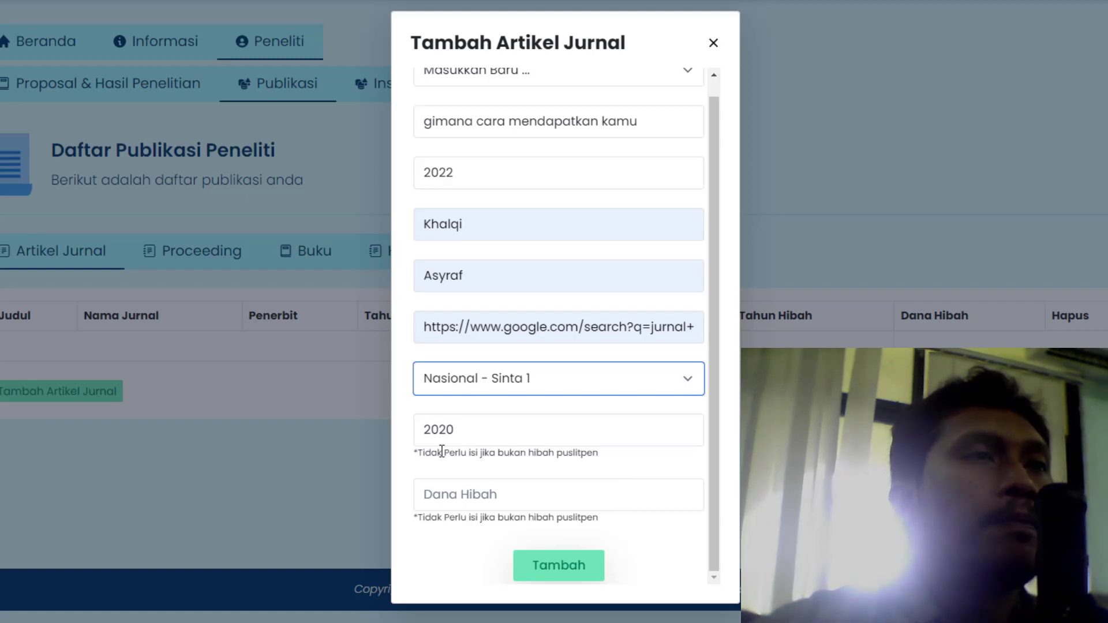
{"action": "left_click_drag", "start_coordinate": [415, 454], "coordinate": [616, 459]}
{"action": "triple_click", "coordinate": [616, 457]}
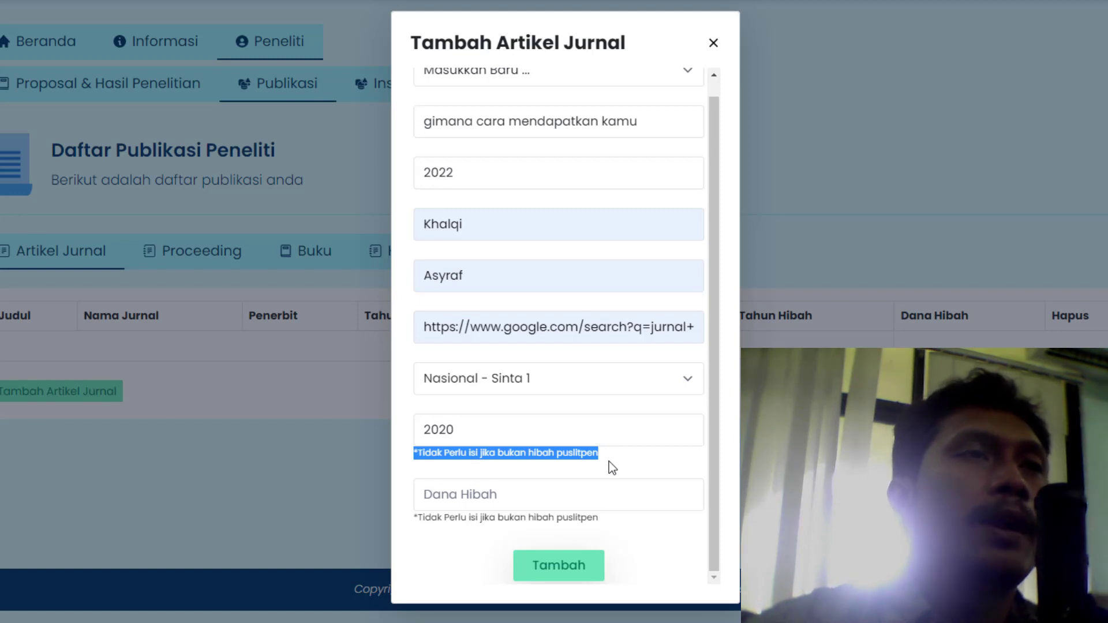
{"action": "left_click_drag", "start_coordinate": [462, 430], "coordinate": [408, 434]}
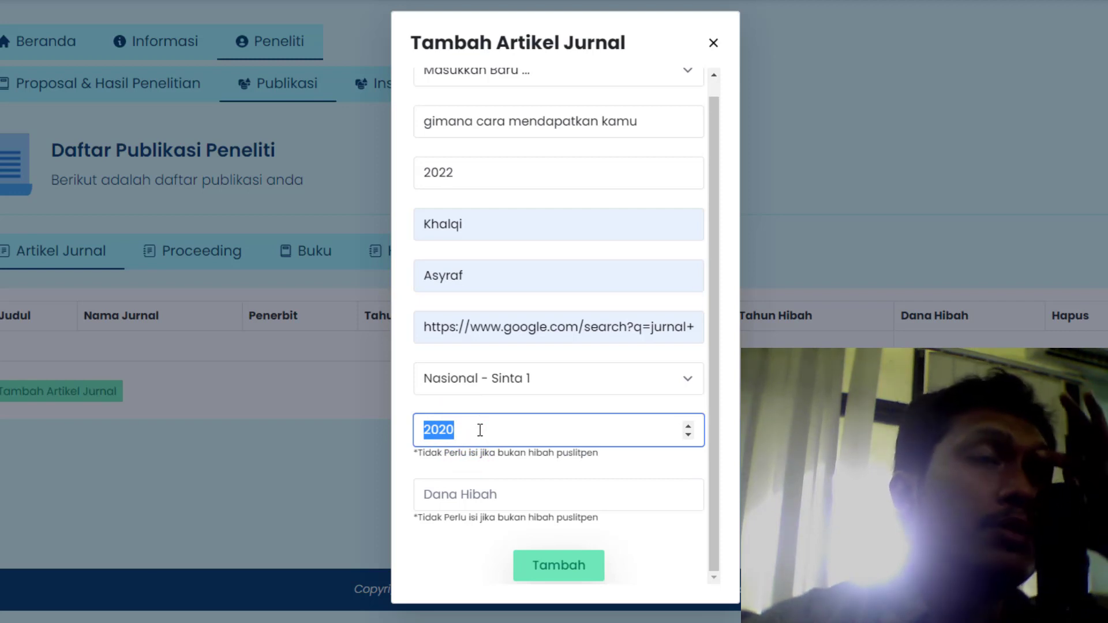
Set the article's grant funding (Dana Hibah) to 15000000 and submit the journal article to the publication list
{"action": "left_click", "coordinate": [495, 494]}
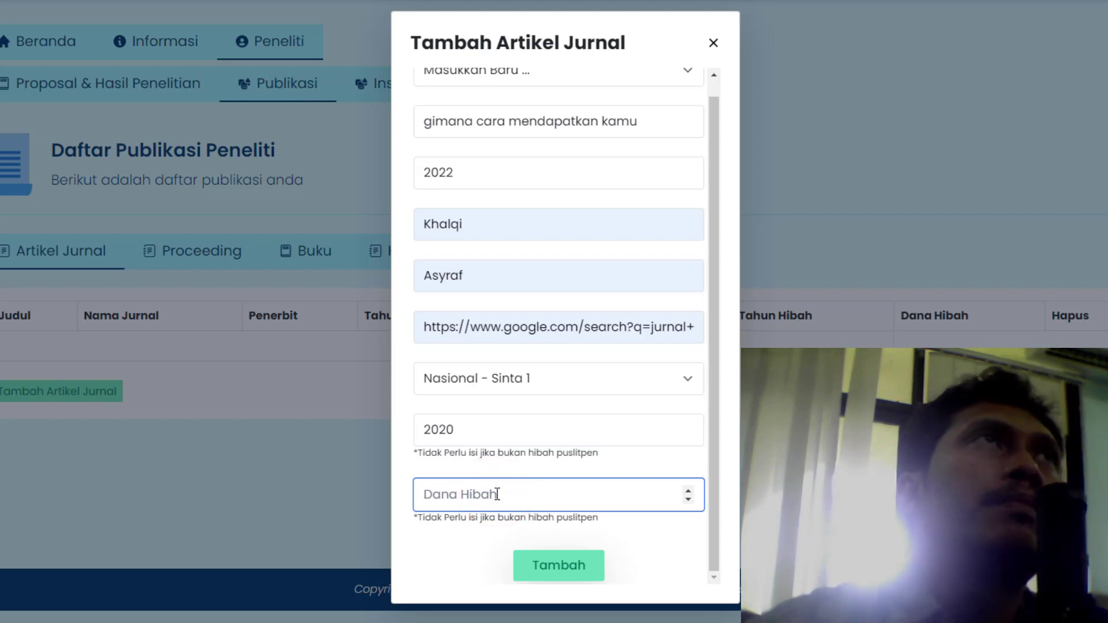
{"action": "type", "text": "1"}
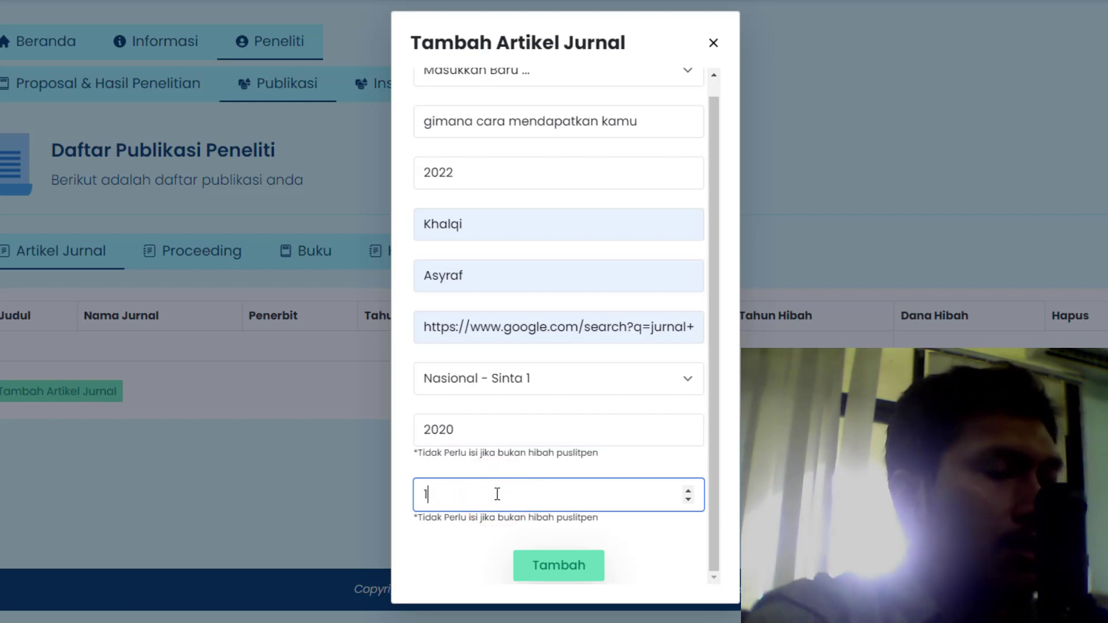
{"action": "type", "text": "5000"}
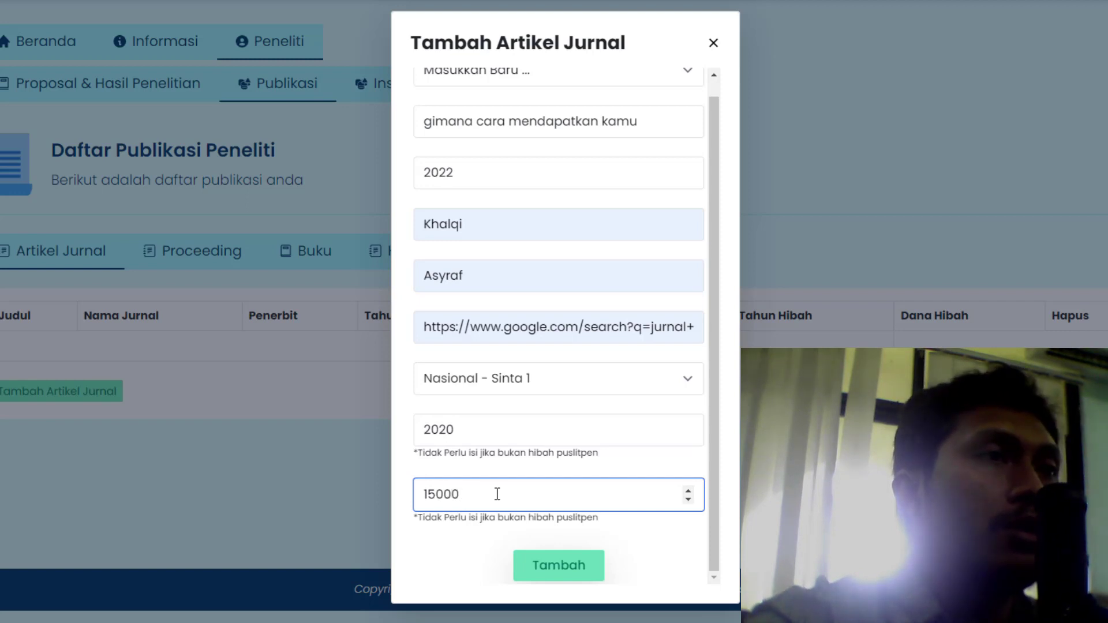
{"action": "type", "text": "000"}
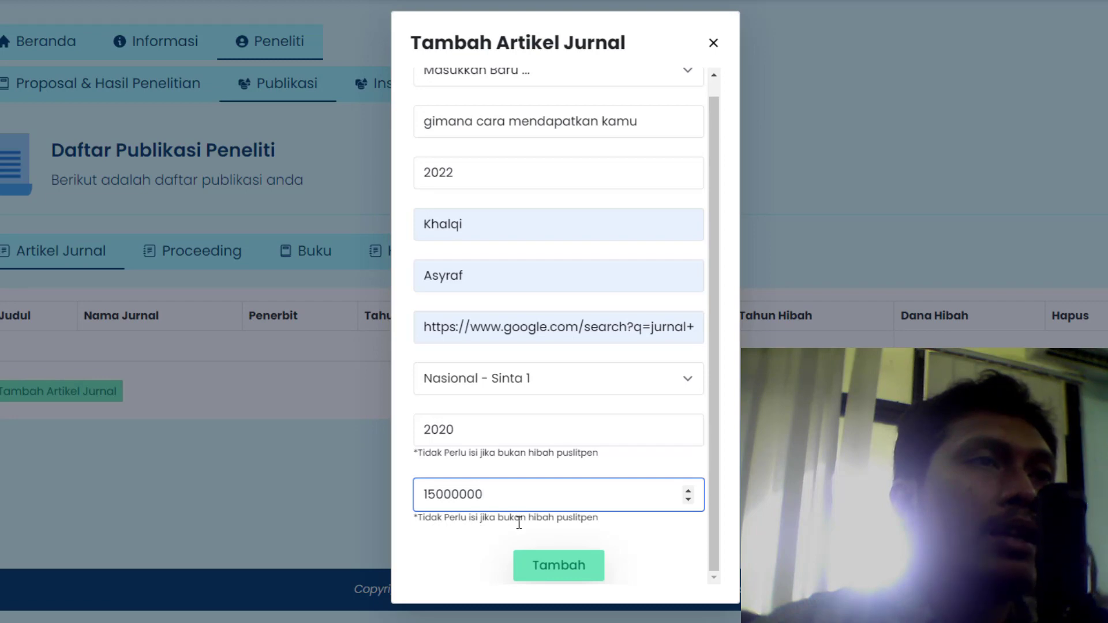
{"action": "left_click", "coordinate": [573, 564]}
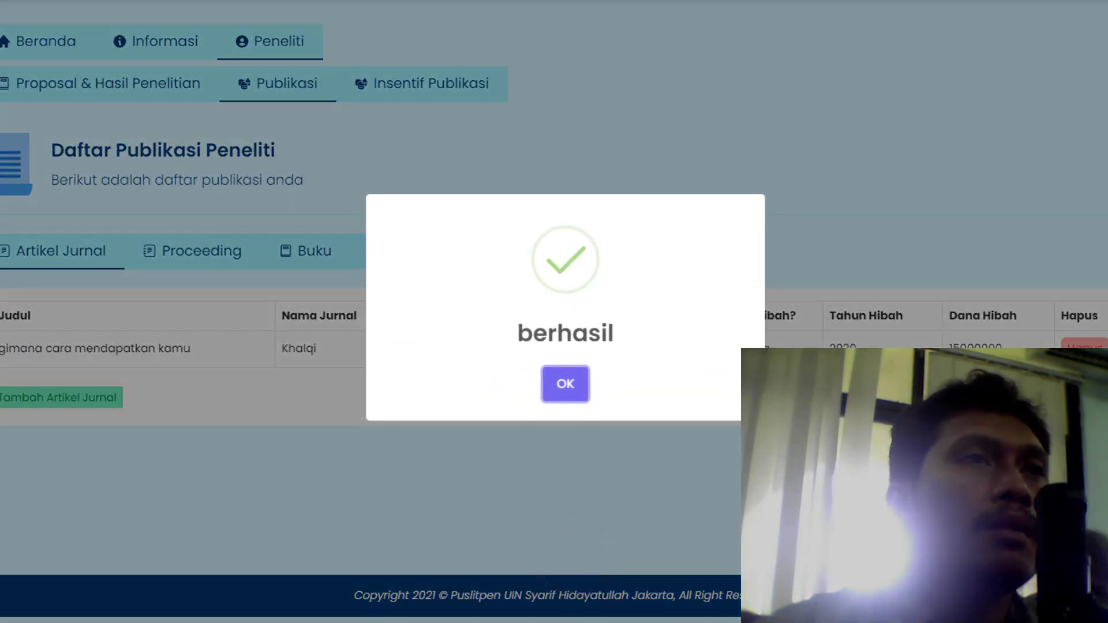
{"action": "left_click", "coordinate": [559, 387]}
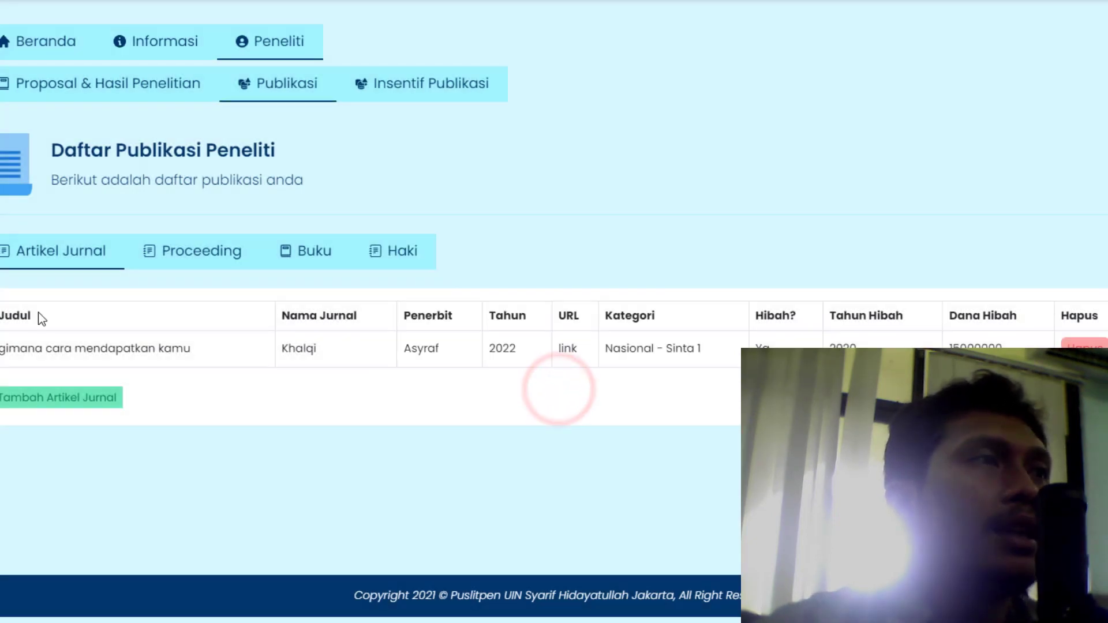